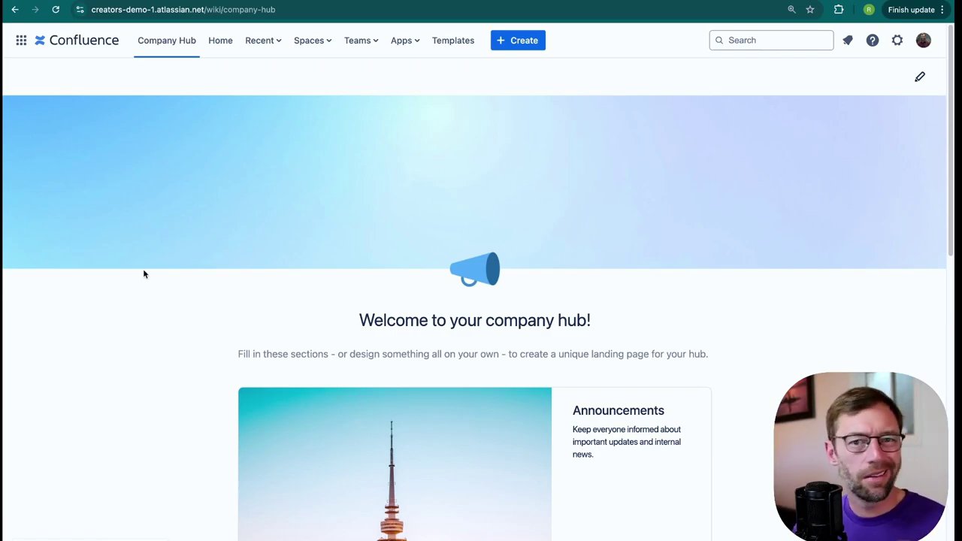
- Examine the company hub carousel's Announcements, Town hall and Performance reviews frames and their descriptions
scroll(144, 273, down, 3)
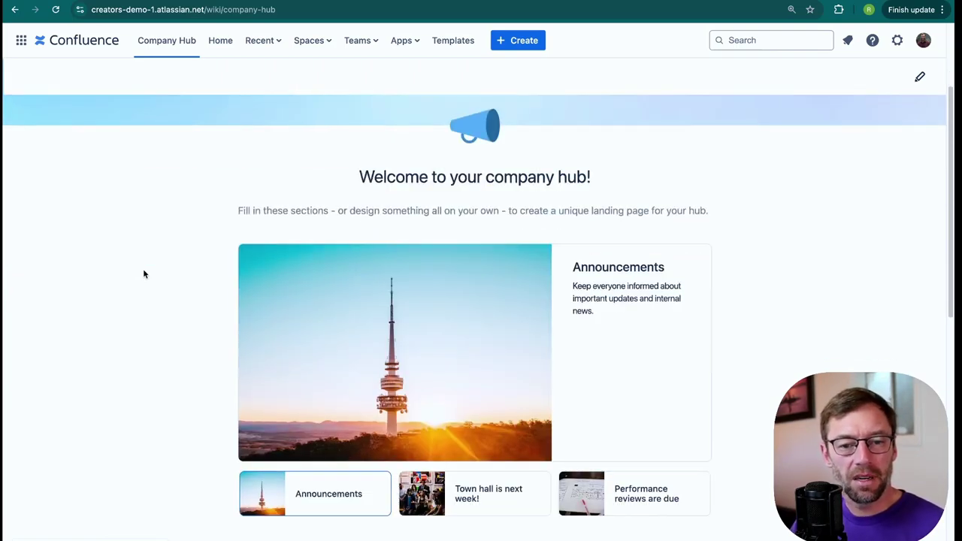
drag(574, 231, 617, 253)
click(616, 257)
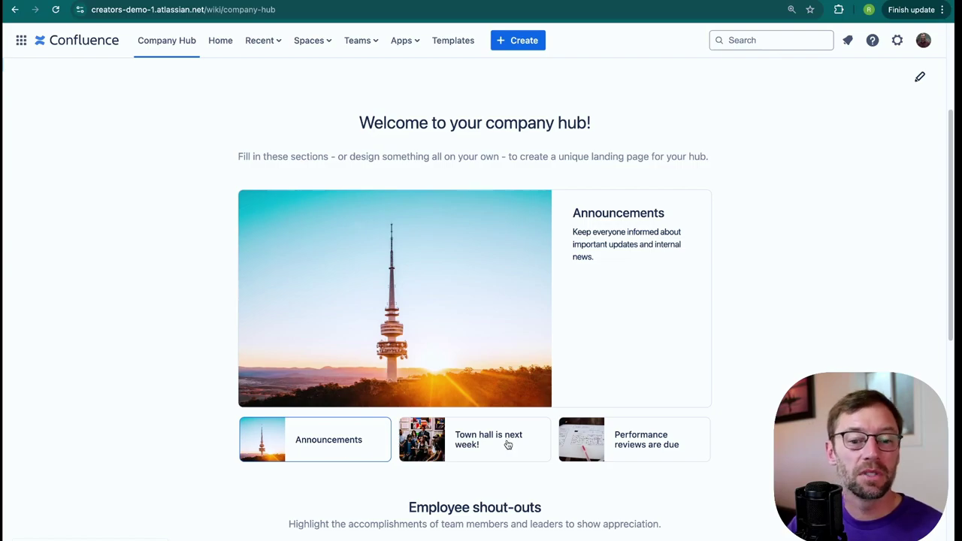
click(475, 449)
drag(573, 248, 647, 245)
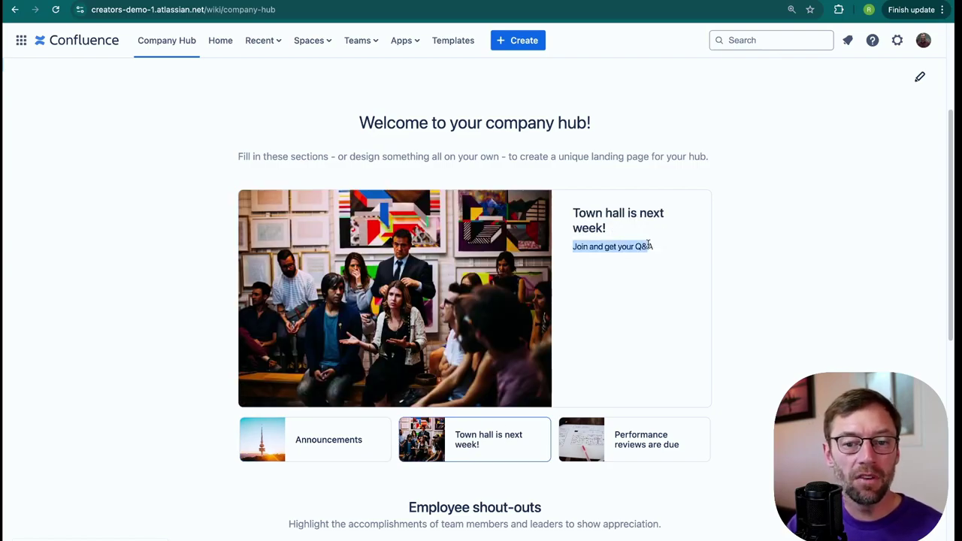
click(629, 449)
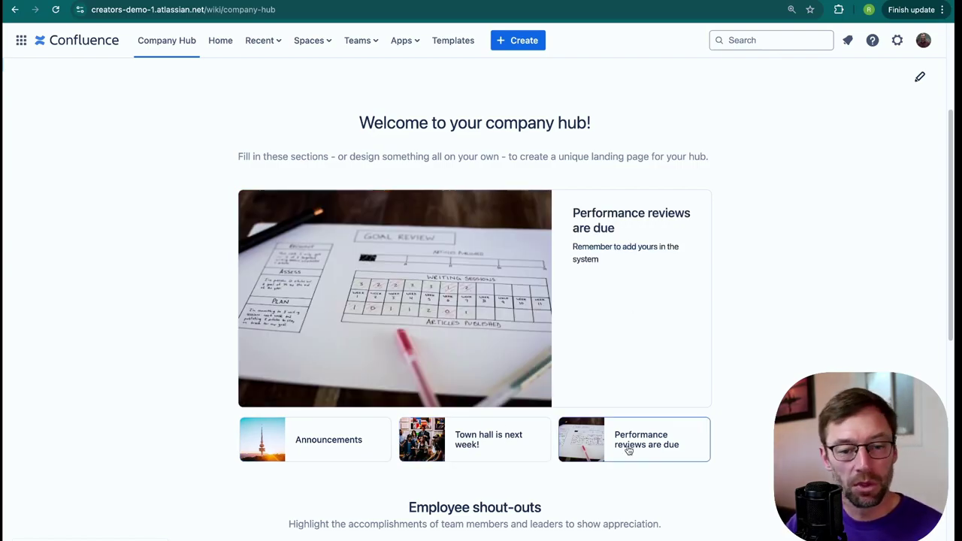
drag(610, 261, 563, 247)
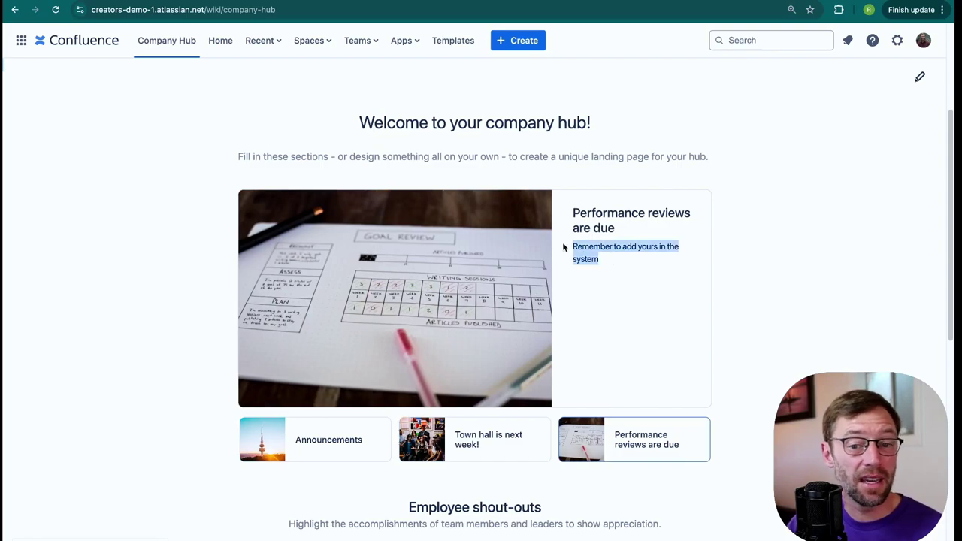
click(462, 451)
click(369, 449)
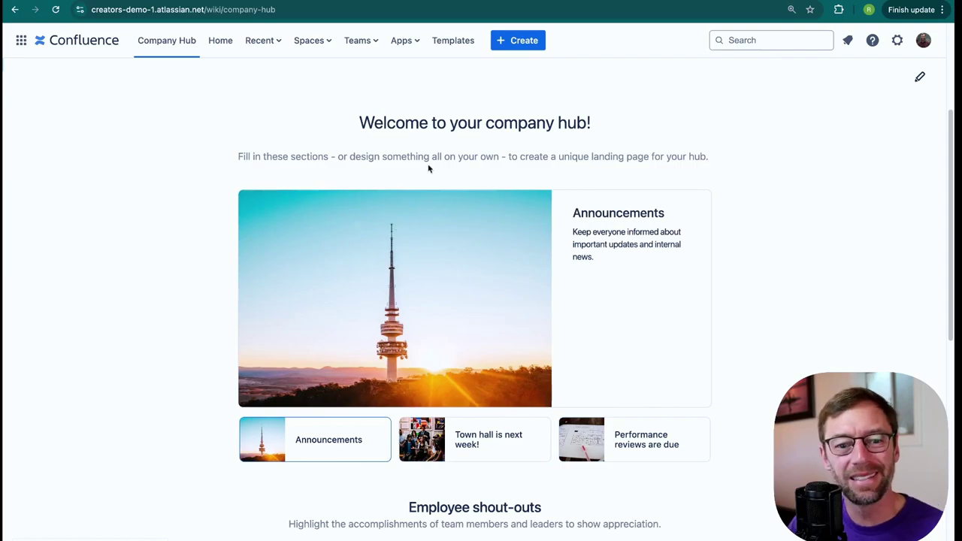
click(458, 451)
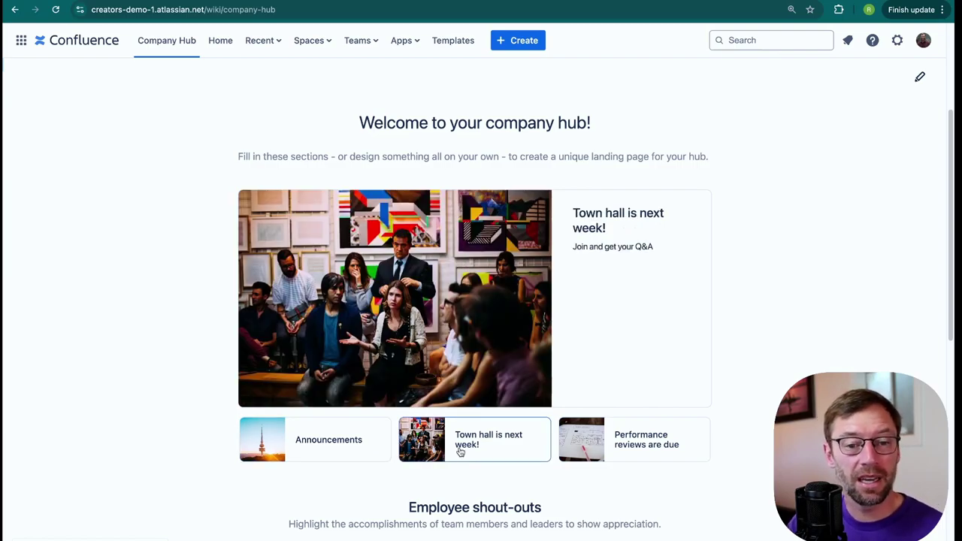
drag(576, 246, 631, 247)
click(631, 247)
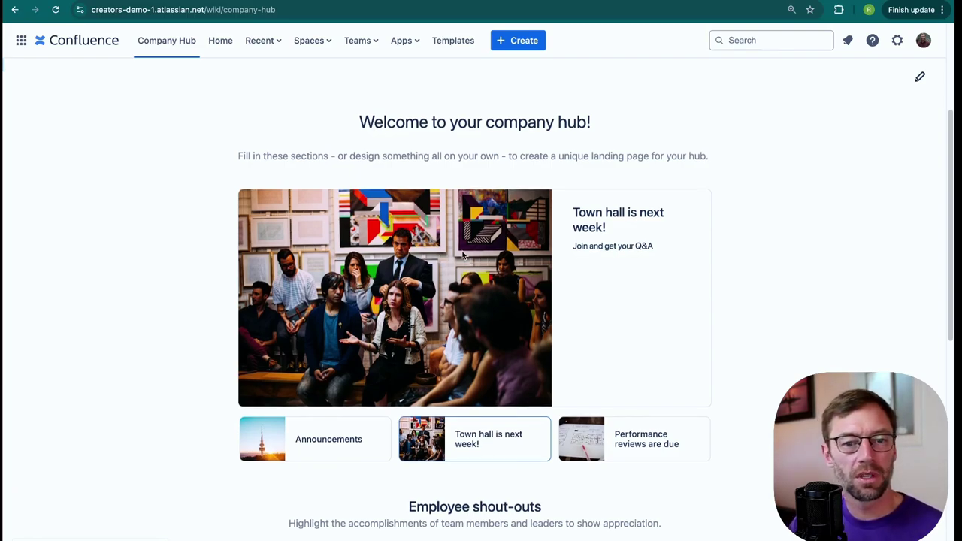
- Look through the hub's Employee shout-outs, Resources and Quick links sections and return to the page header
scroll(496, 256, down, 3)
scroll(462, 256, down, 5)
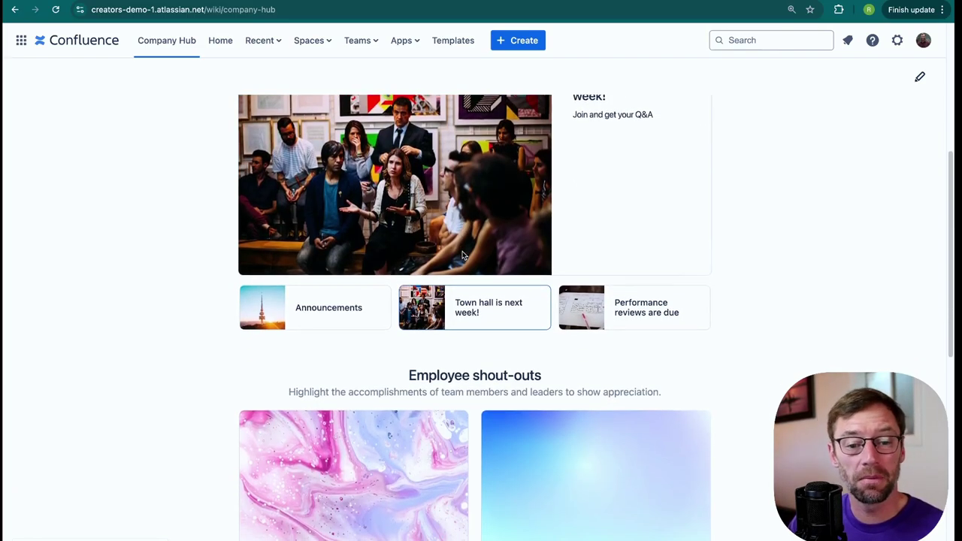
drag(397, 201, 696, 221)
click(135, 369)
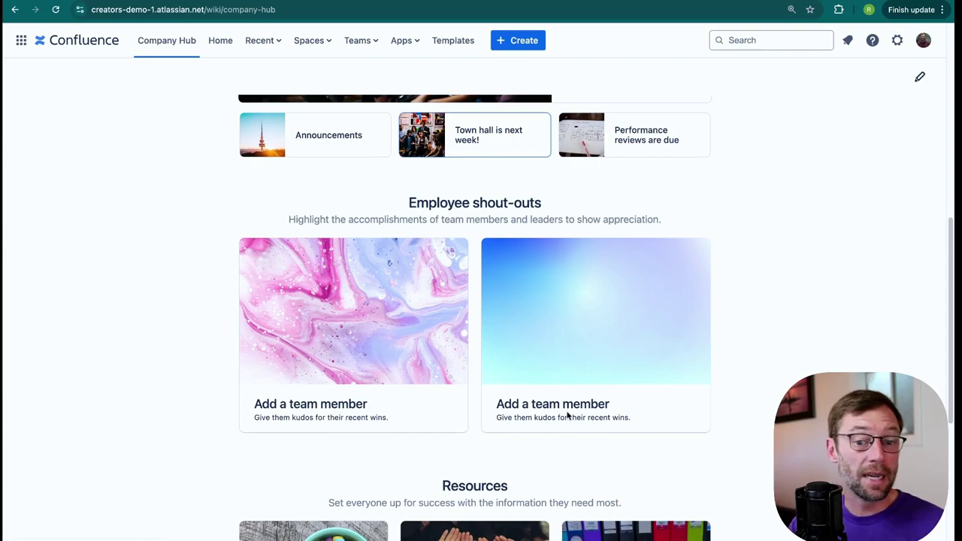
scroll(326, 231, down, 9)
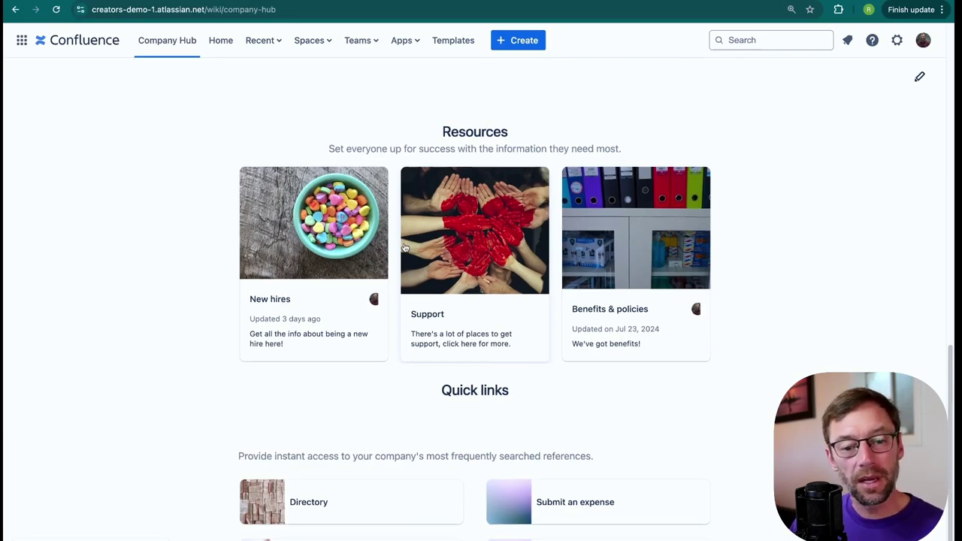
scroll(409, 248, down, 1)
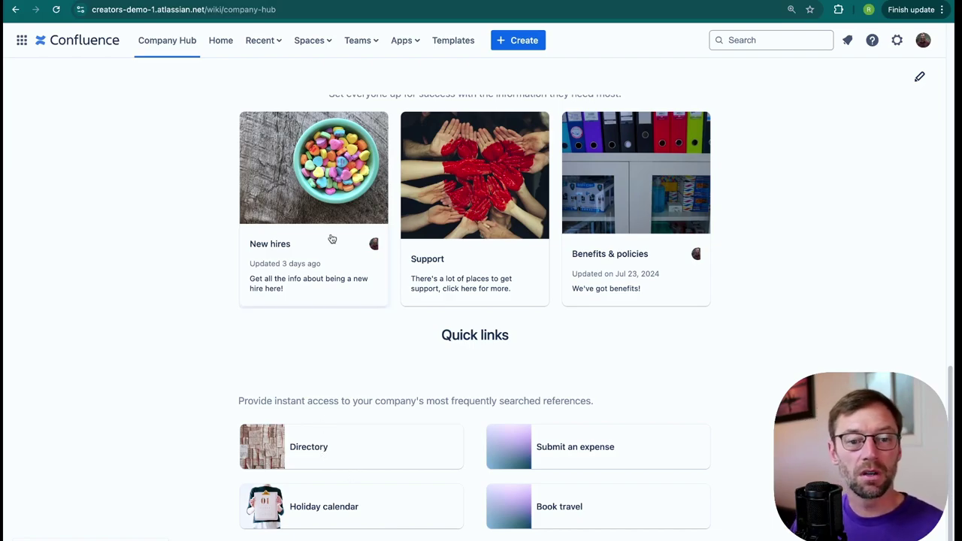
scroll(325, 250, up, 8)
scroll(325, 250, up, 3)
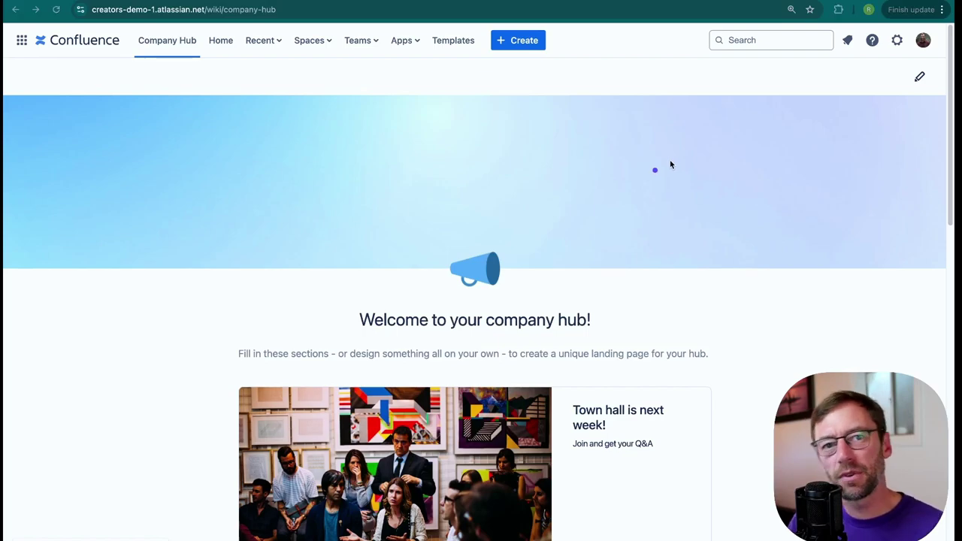
- Open the company hub page for editing
drag(711, 100, 898, 80)
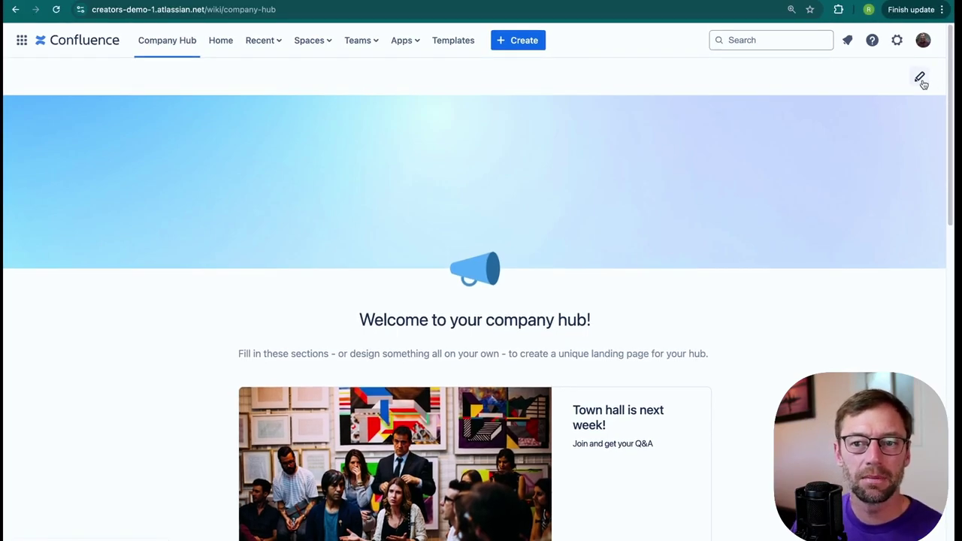
click(922, 80)
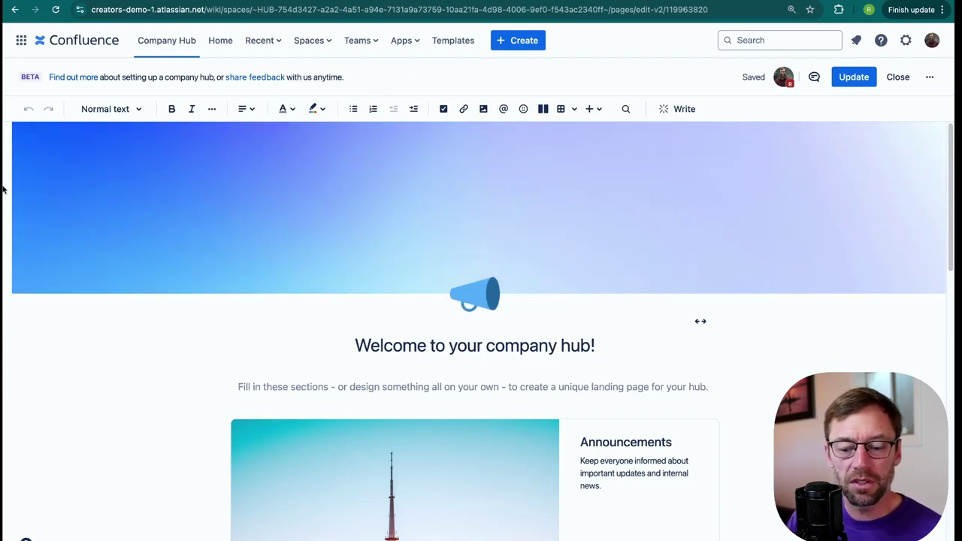
drag(263, 323, 70, 309)
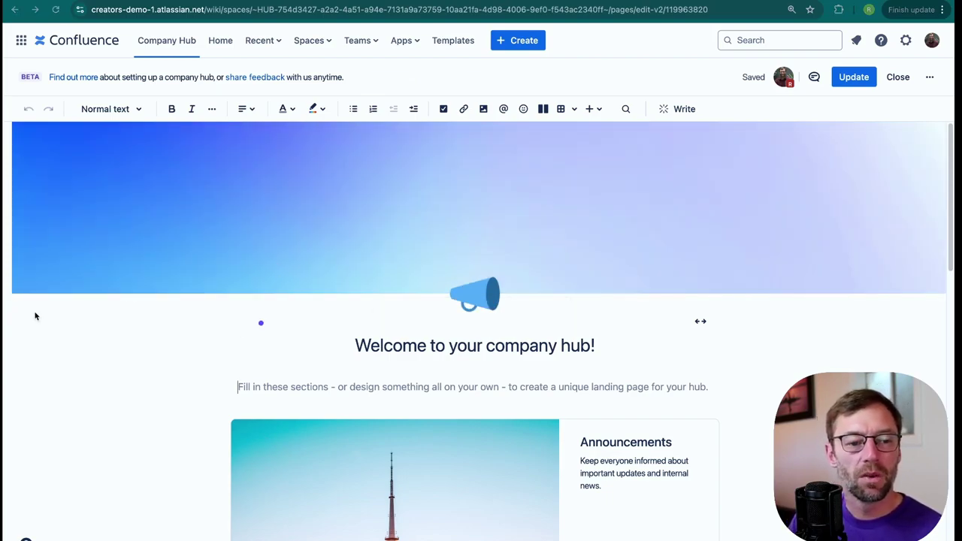
mouse_move(276, 333)
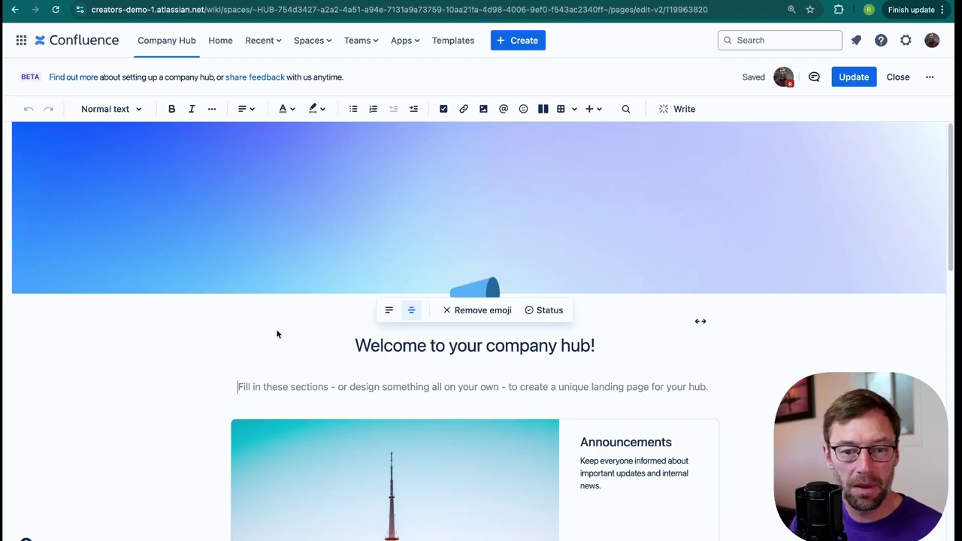
- Replace the header image with the Unsplash "people" photo of three silhouettes at sunset, repositioned lower so their heads show, and apply it
click(474, 179)
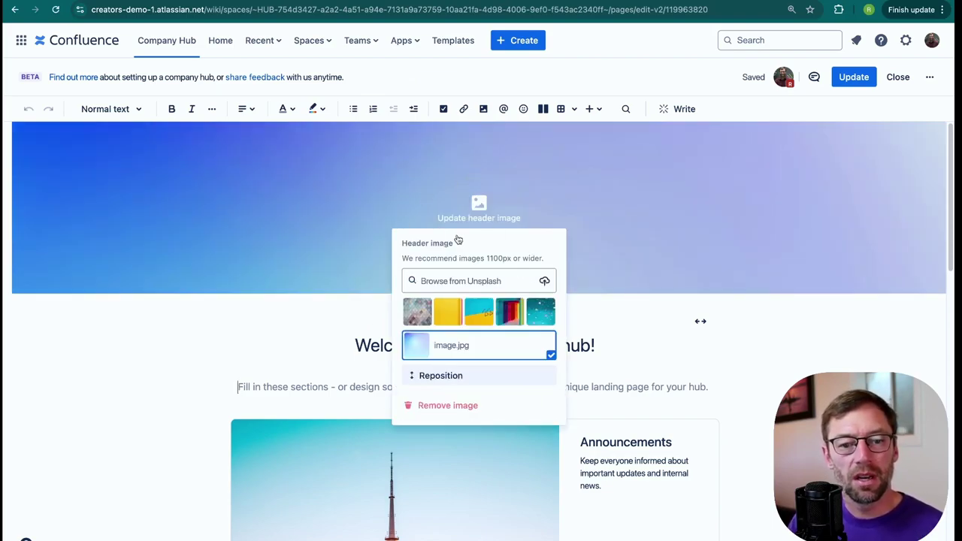
click(475, 280)
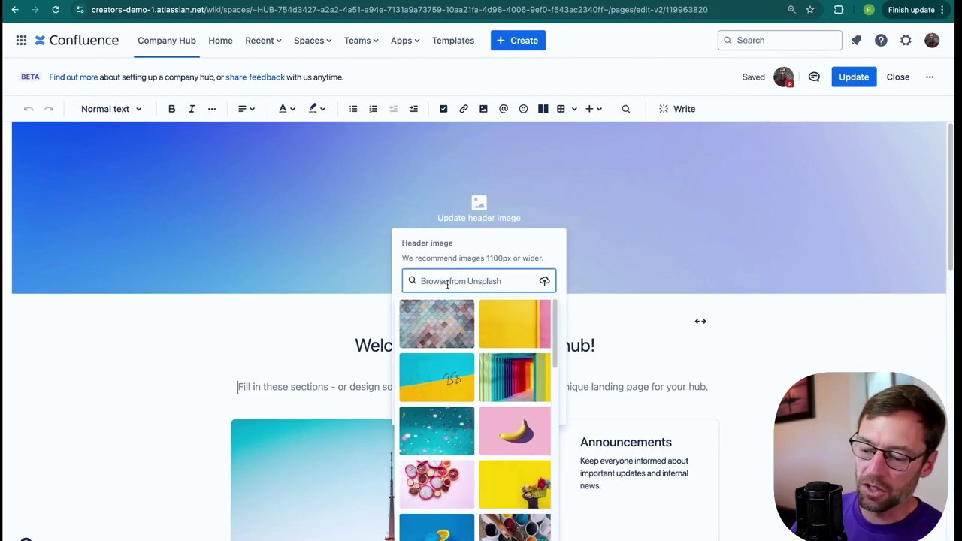
text(people)
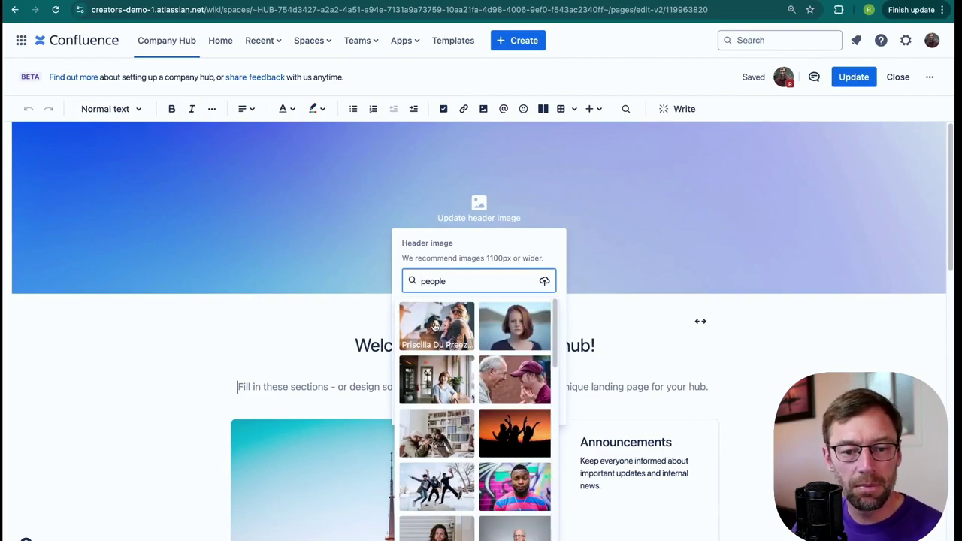
click(514, 439)
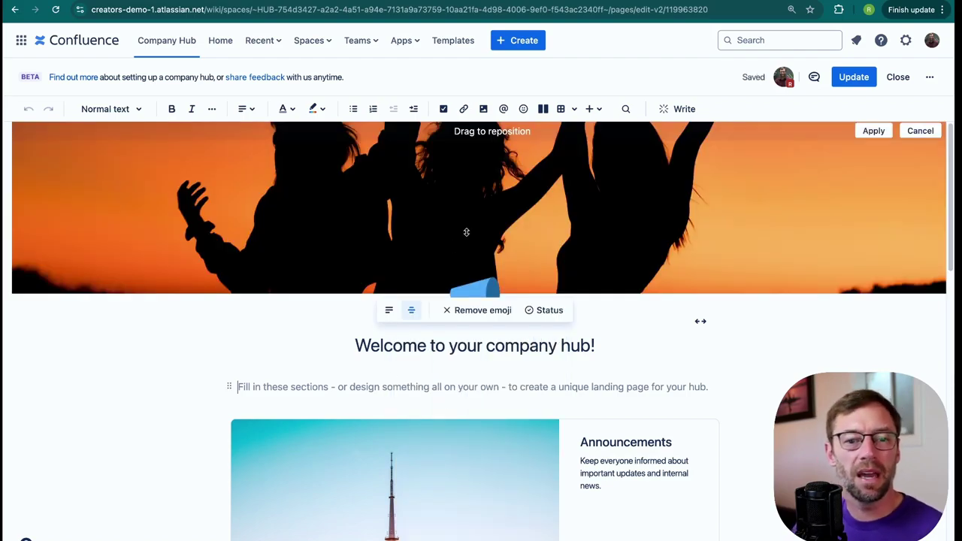
drag(576, 196, 571, 239)
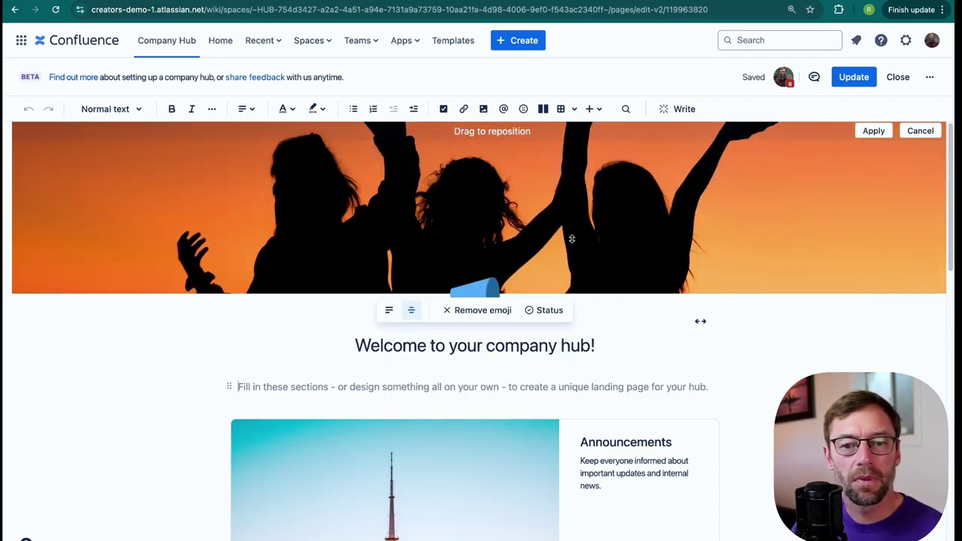
click(874, 133)
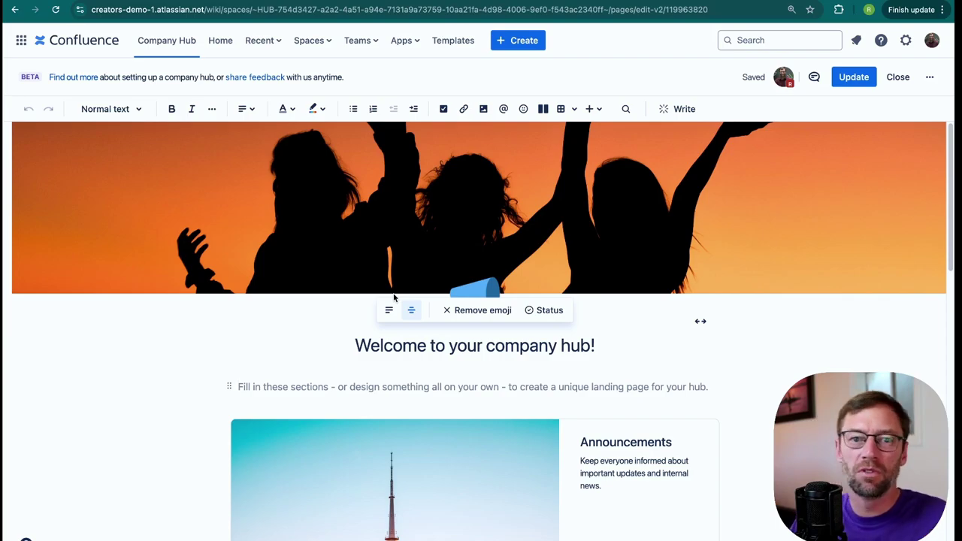
- Open the carousel's settings and link its Announcements frame to Employee Central
scroll(308, 248, down, 3)
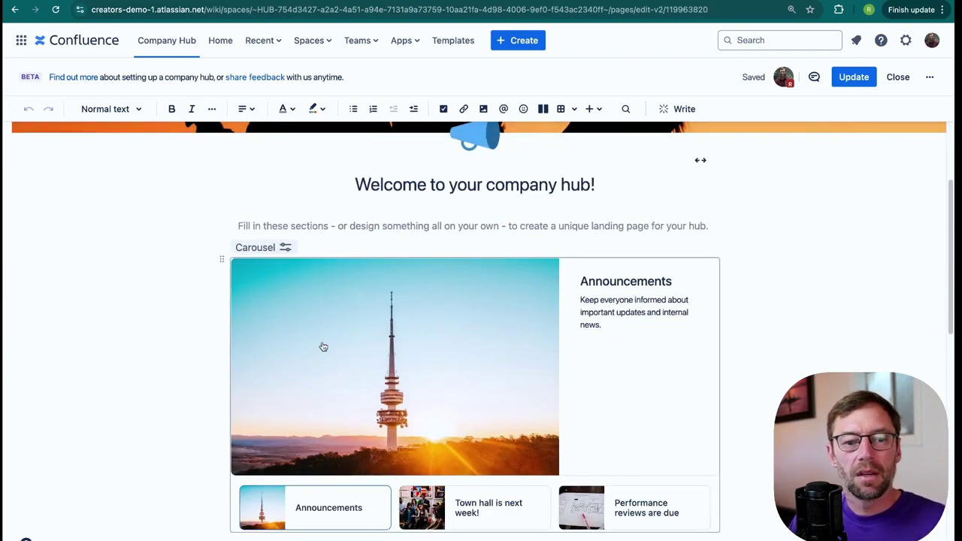
scroll(323, 346, down, 1)
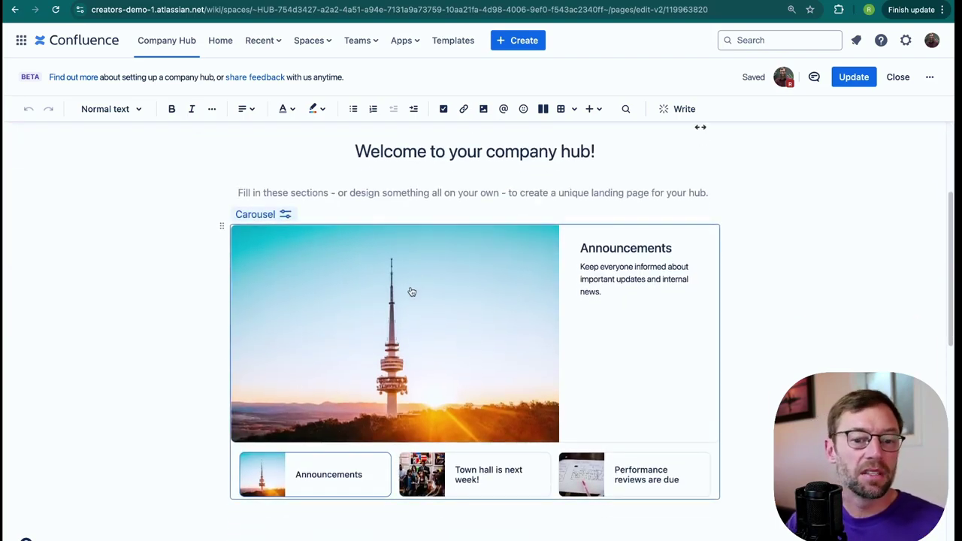
click(412, 291)
click(422, 519)
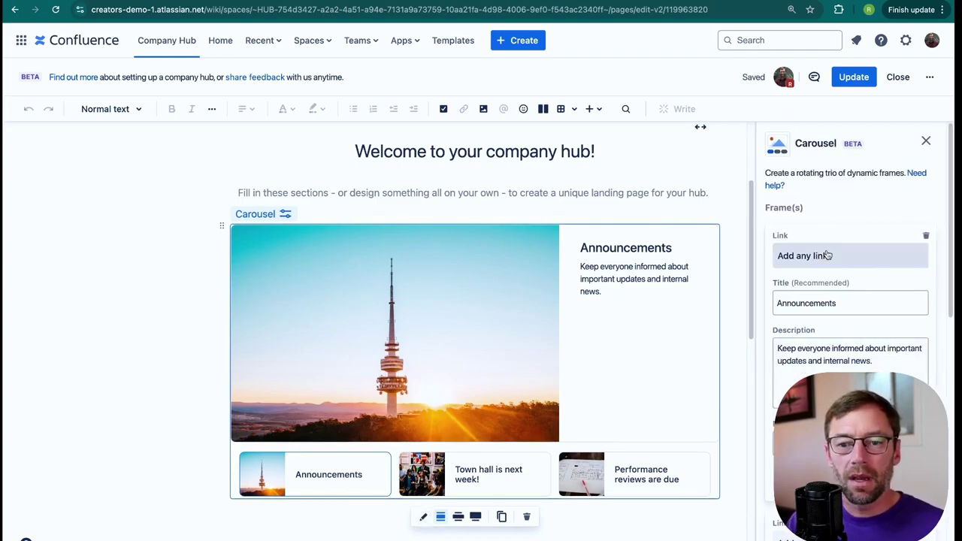
click(871, 259)
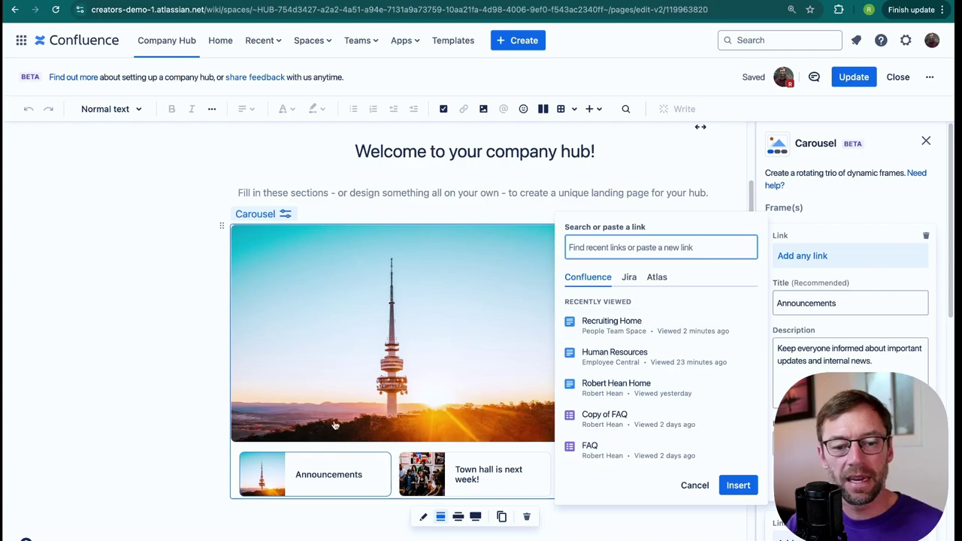
click(621, 347)
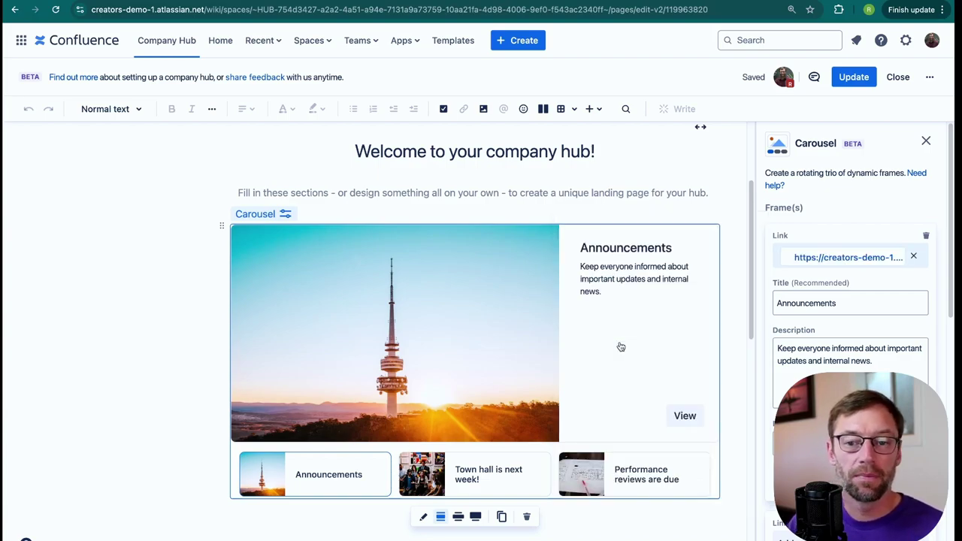
- Review the title, description, image and link settings of the carousel's frames without changing them
drag(869, 306, 761, 309)
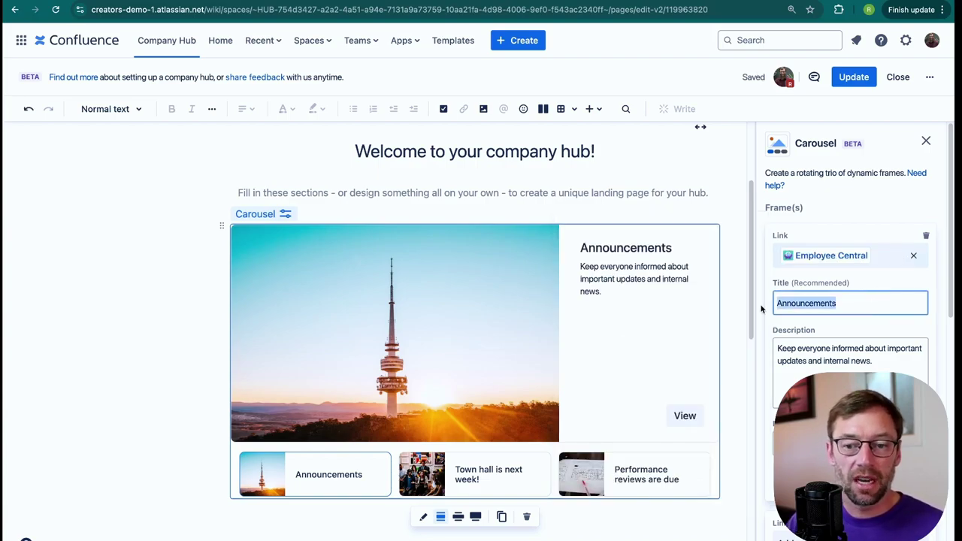
drag(872, 362, 775, 331)
scroll(813, 308, down, 2)
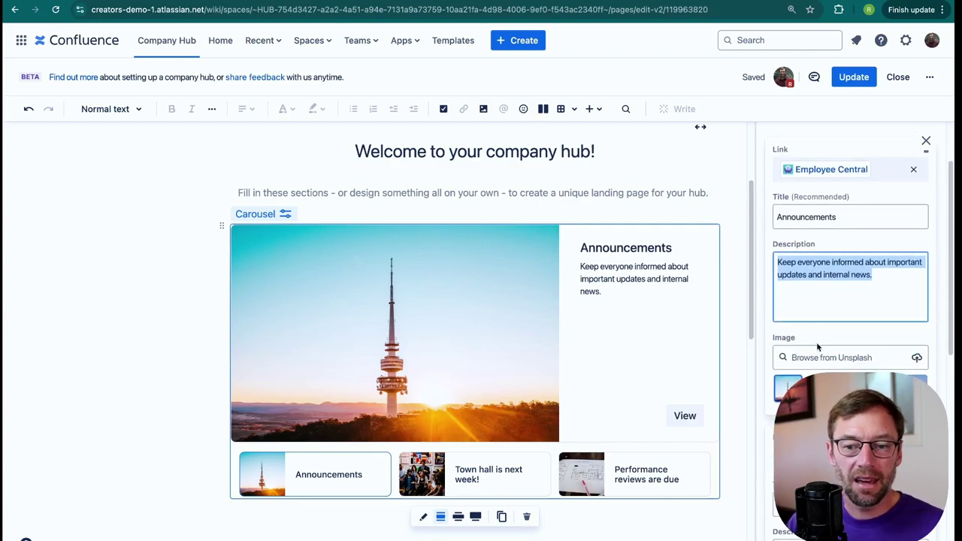
click(817, 356)
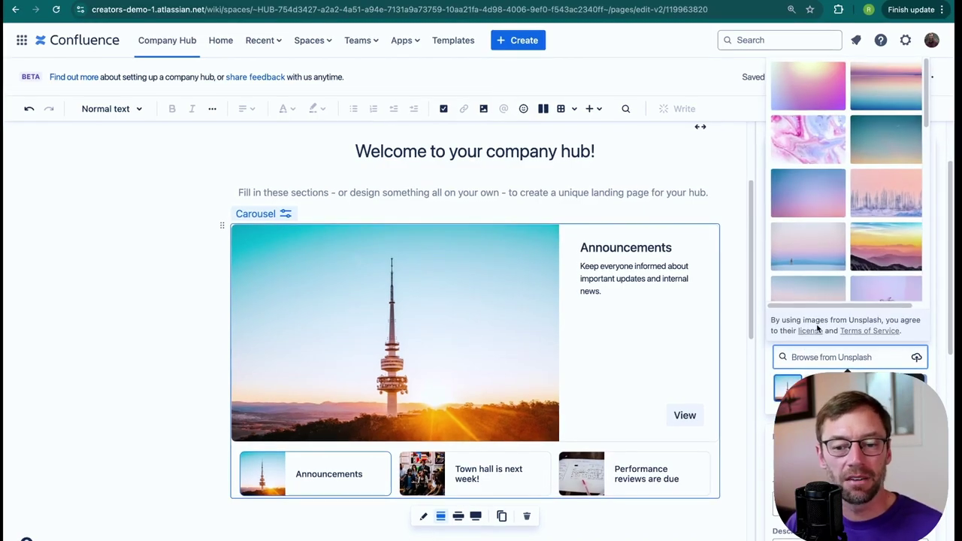
key(Escape)
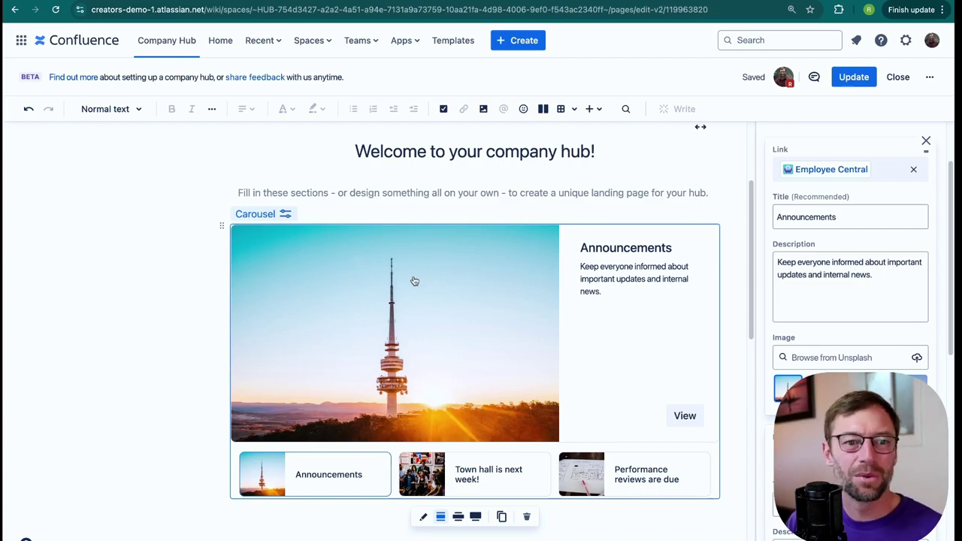
scroll(842, 271, down, 5)
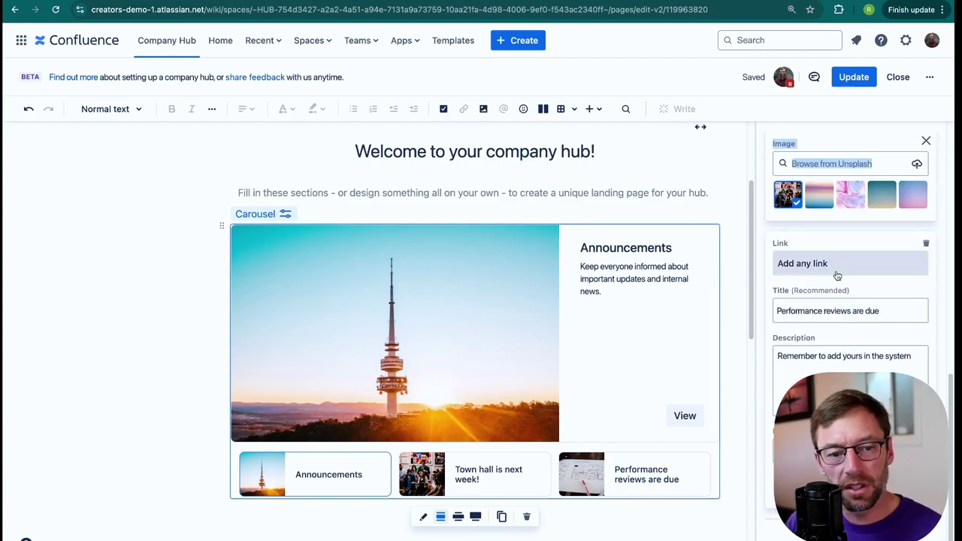
scroll(902, 301, up, 10)
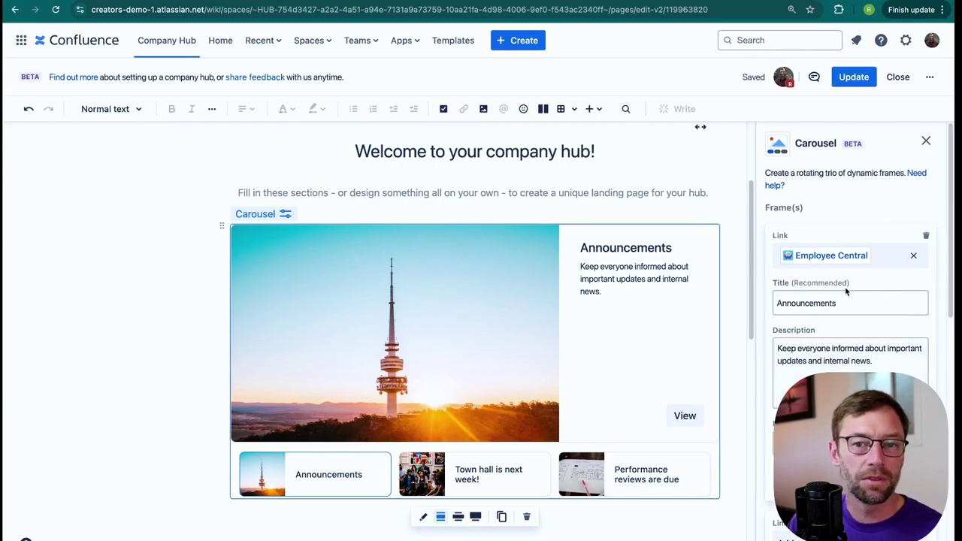
scroll(845, 291, down, 10)
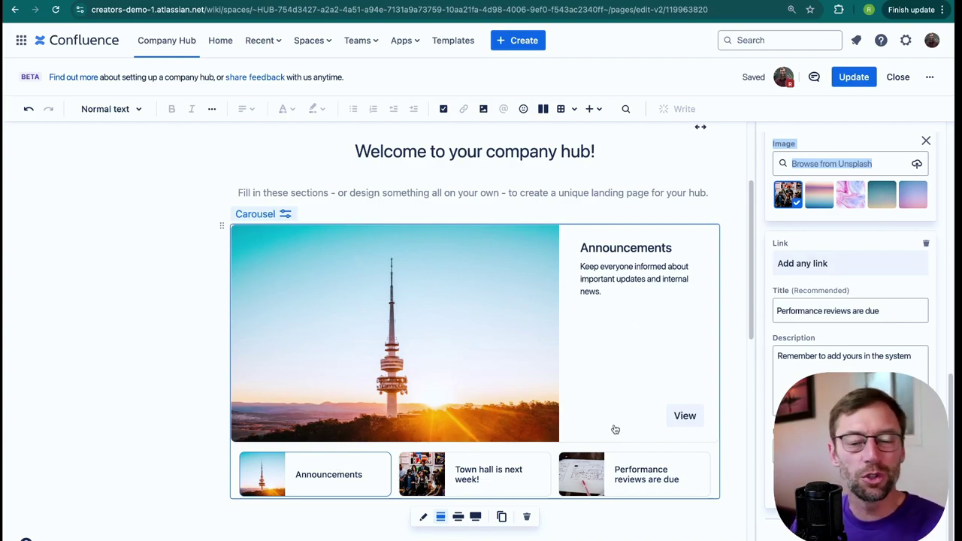
- Open the settings of the three-card block in the Resources section of the hub page
click(891, 342)
scroll(557, 368, down, 5)
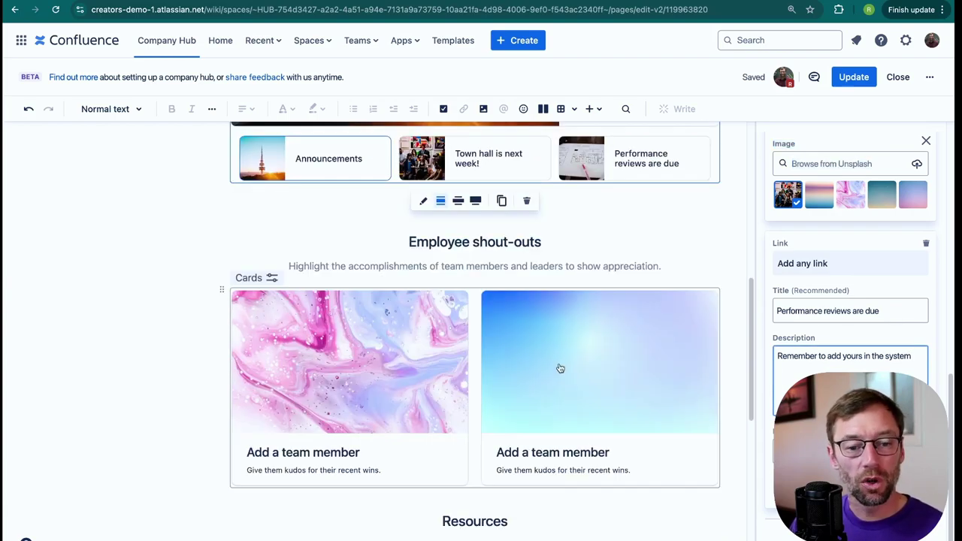
scroll(420, 271, down, 5)
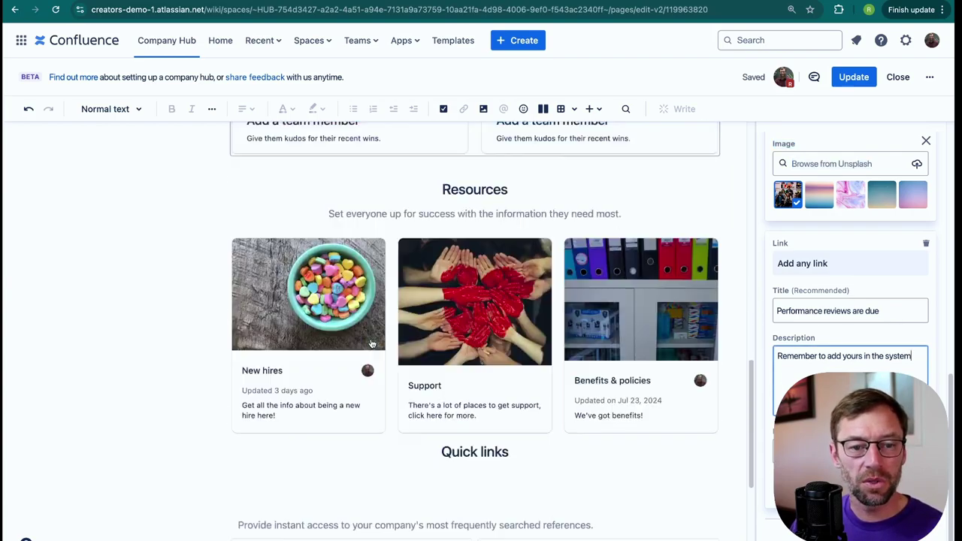
scroll(387, 327, up, 3)
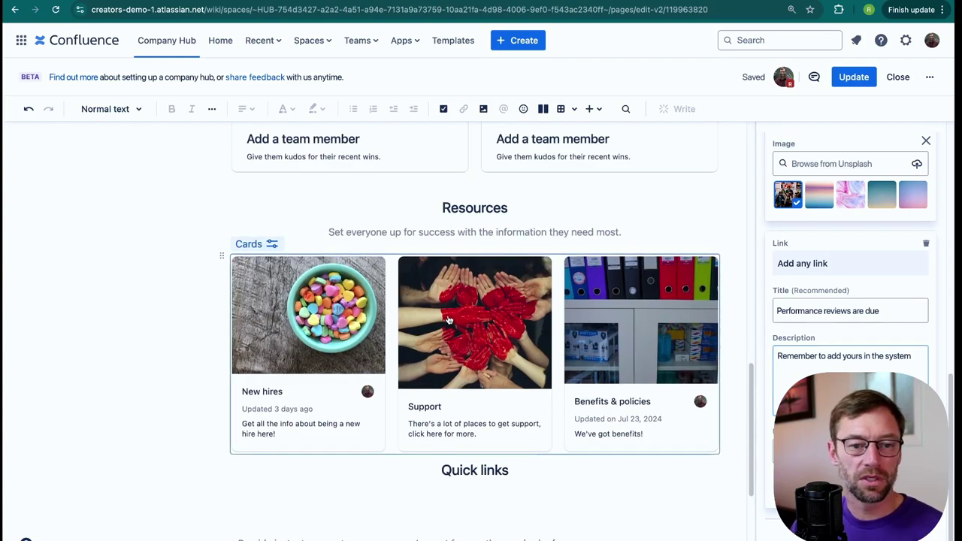
click(402, 314)
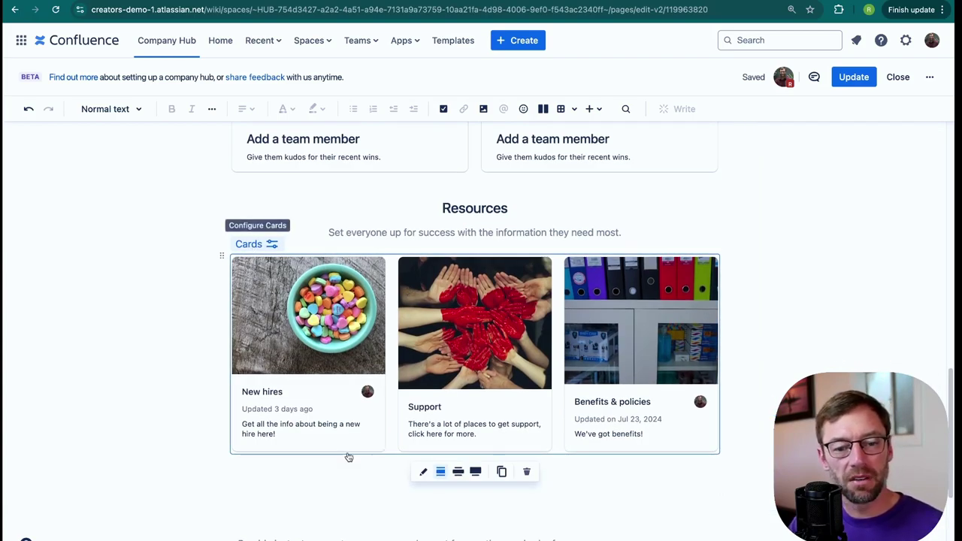
click(422, 471)
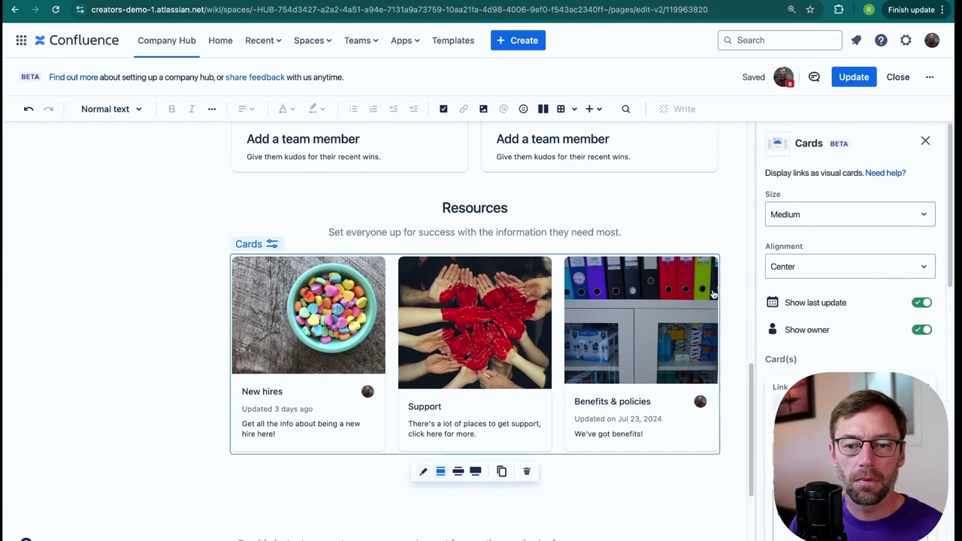
- Try the Small and Large sizes for the Resources cards and return them to Medium
click(847, 214)
click(842, 244)
click(840, 207)
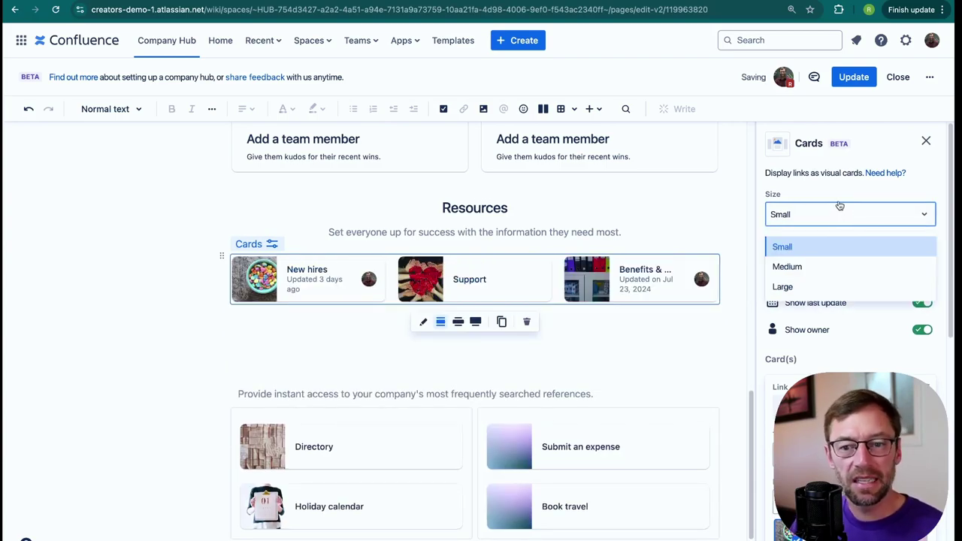
click(832, 285)
click(839, 212)
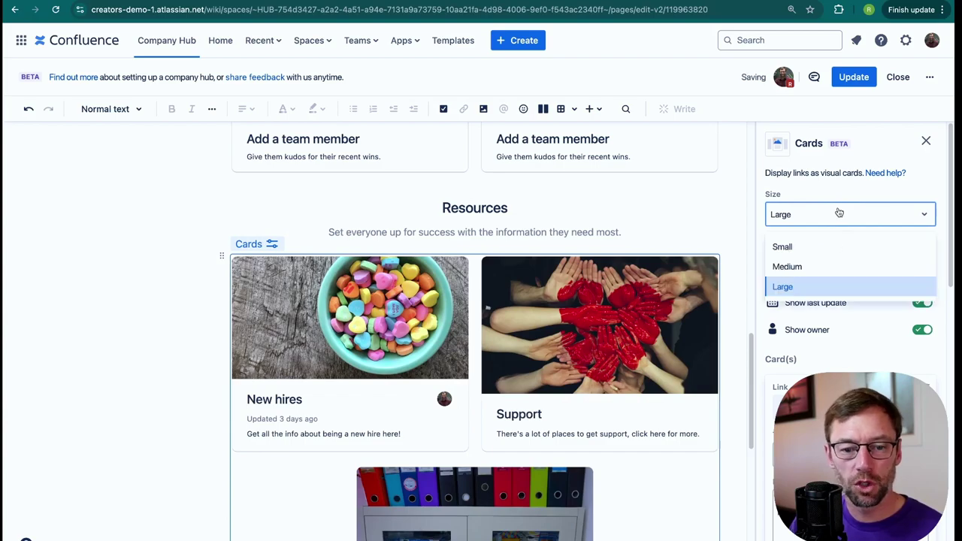
click(836, 265)
- Try left alignment for the Resources cards and return them to Center
click(835, 266)
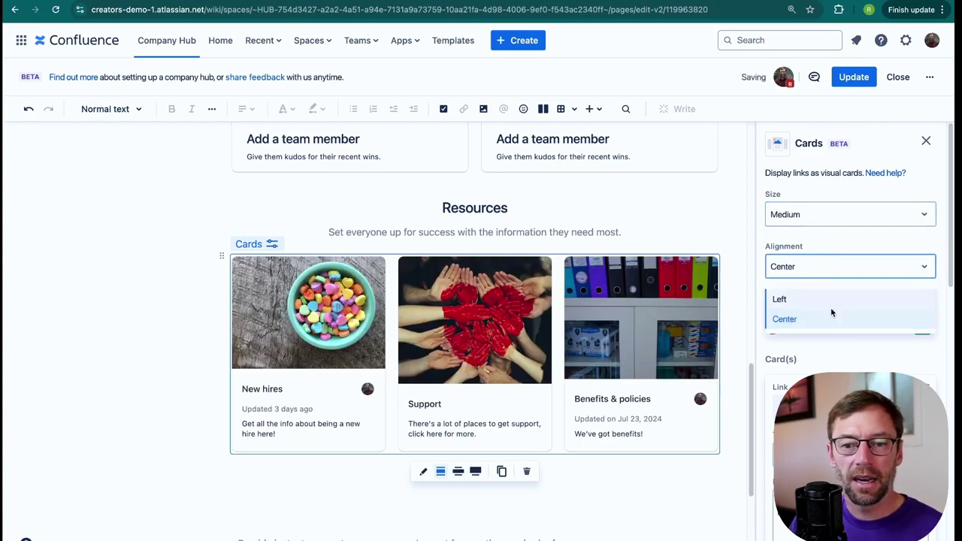
click(833, 269)
click(832, 300)
click(834, 259)
click(832, 316)
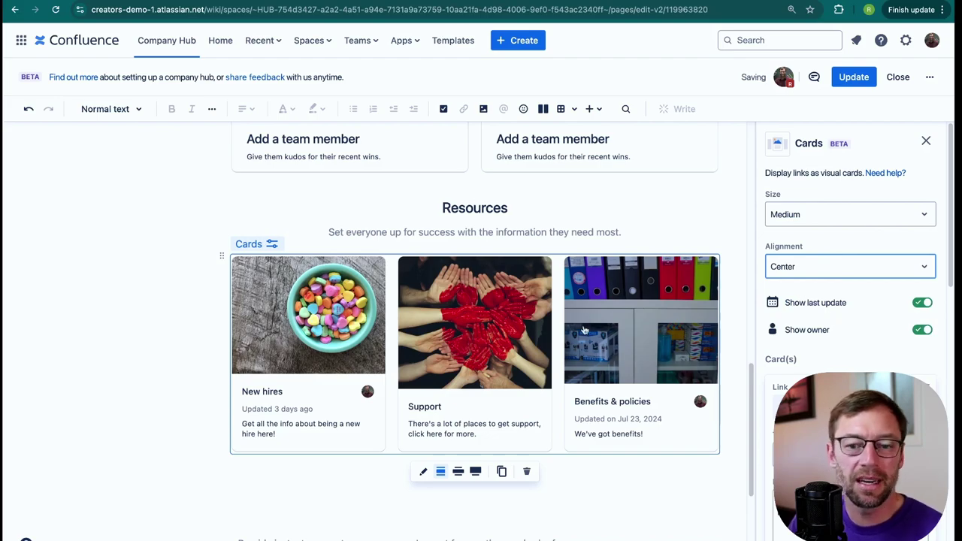
- Hide the owner on the Resources cards and show it again
scroll(826, 299, down, 2)
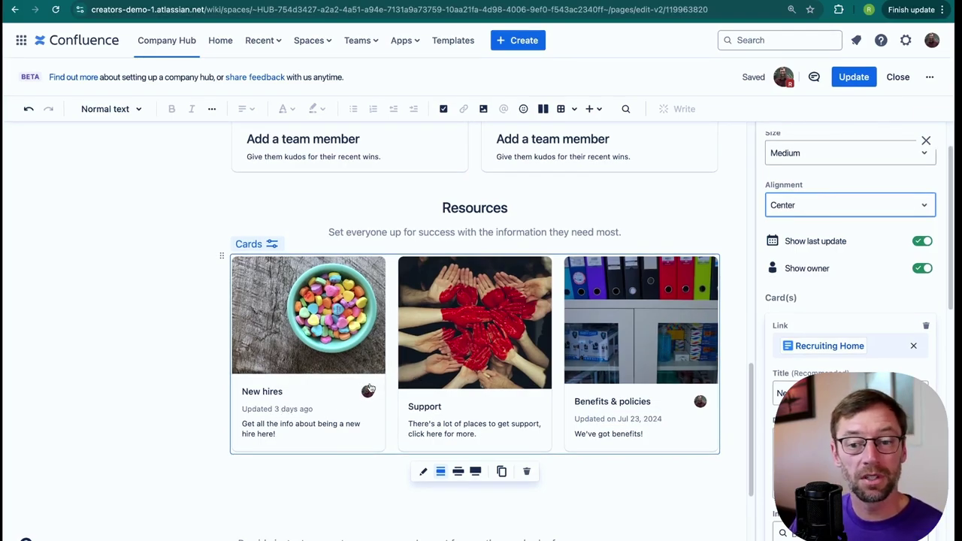
click(923, 269)
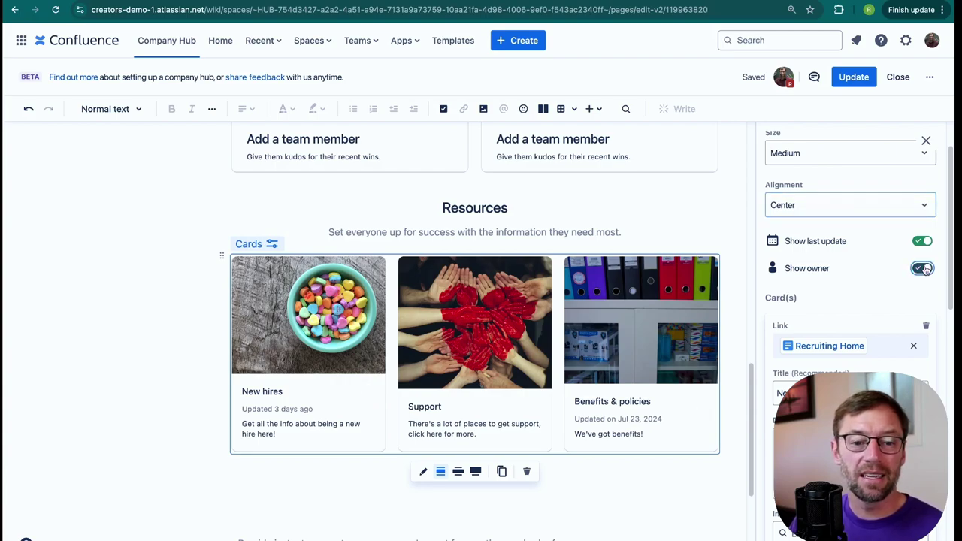
click(924, 269)
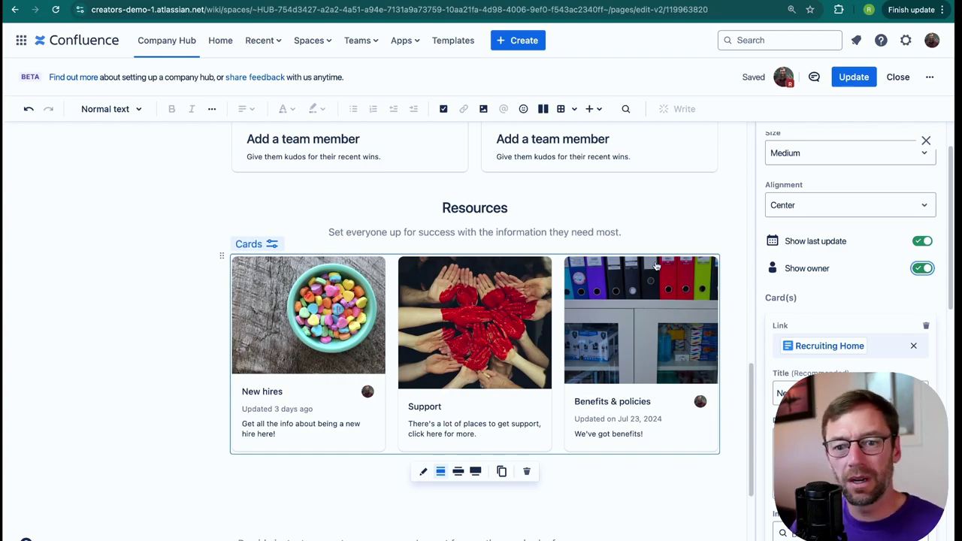
- Examine the link, title, description and image settings of the individual Resources cards
scroll(855, 218, down, 3)
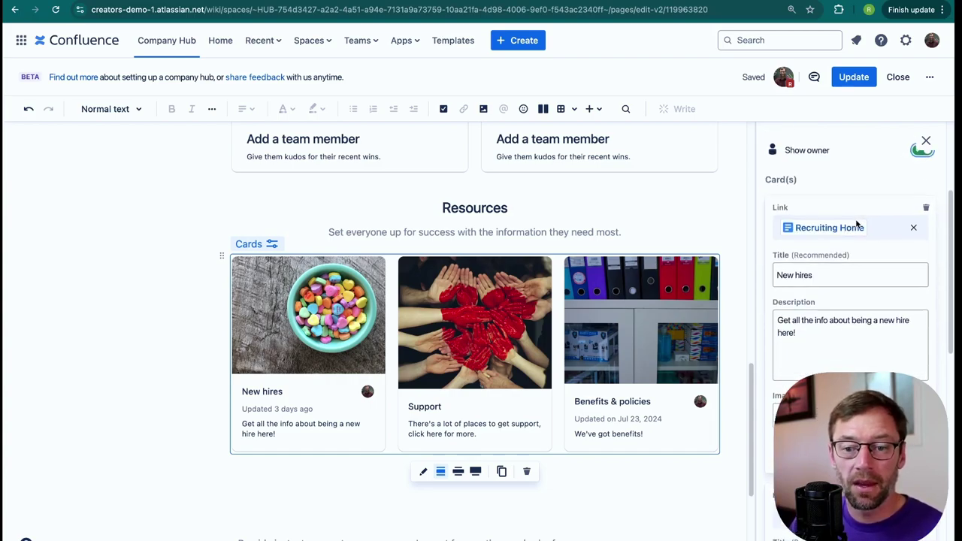
click(816, 350)
drag(816, 350, 788, 303)
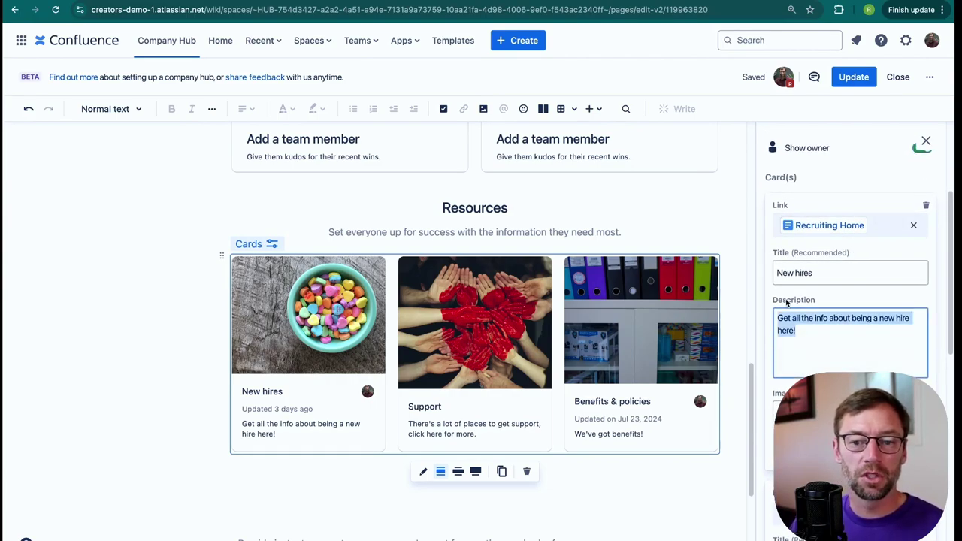
click(787, 273)
drag(792, 372, 778, 314)
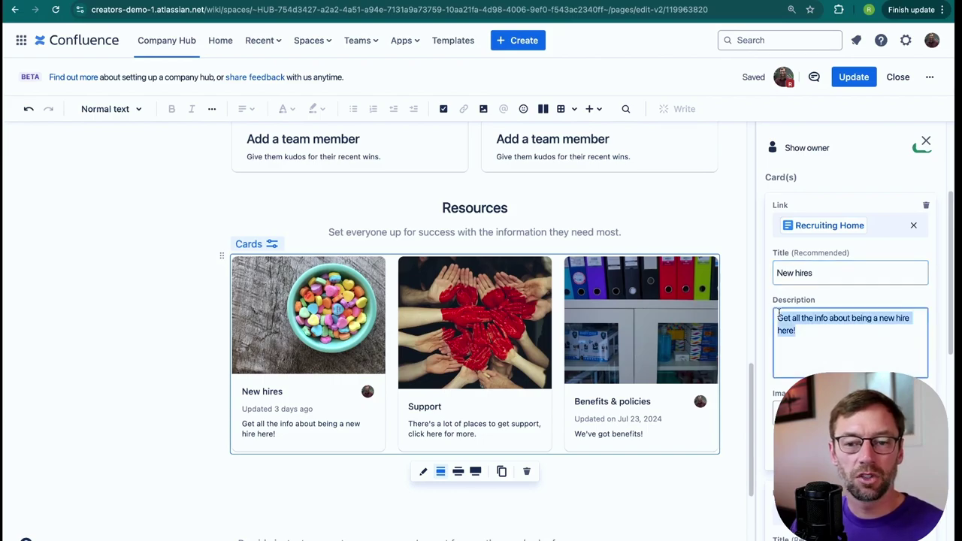
scroll(840, 351, down, 2)
click(838, 351)
text(fun day)
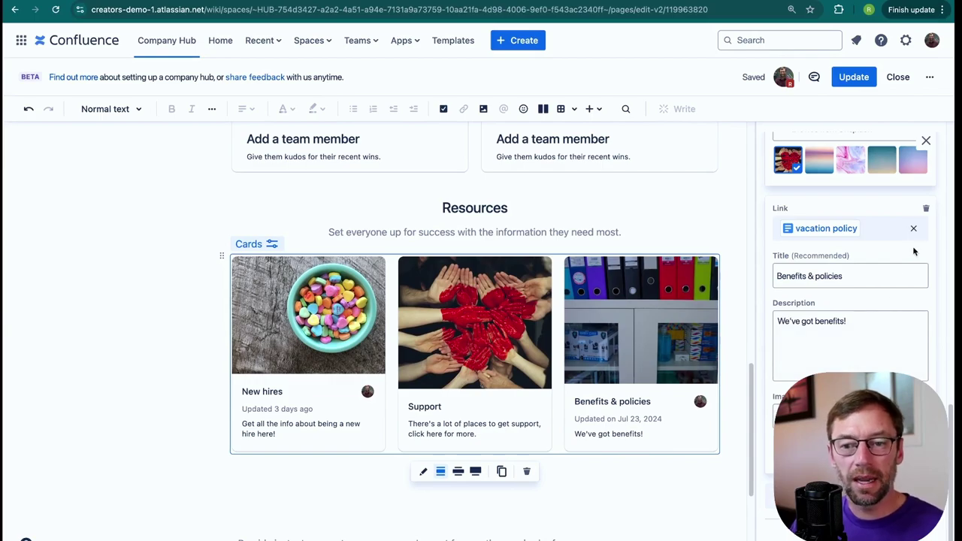
- Delete the Benefits & policies card and add two blank cards to the Resources section
click(926, 209)
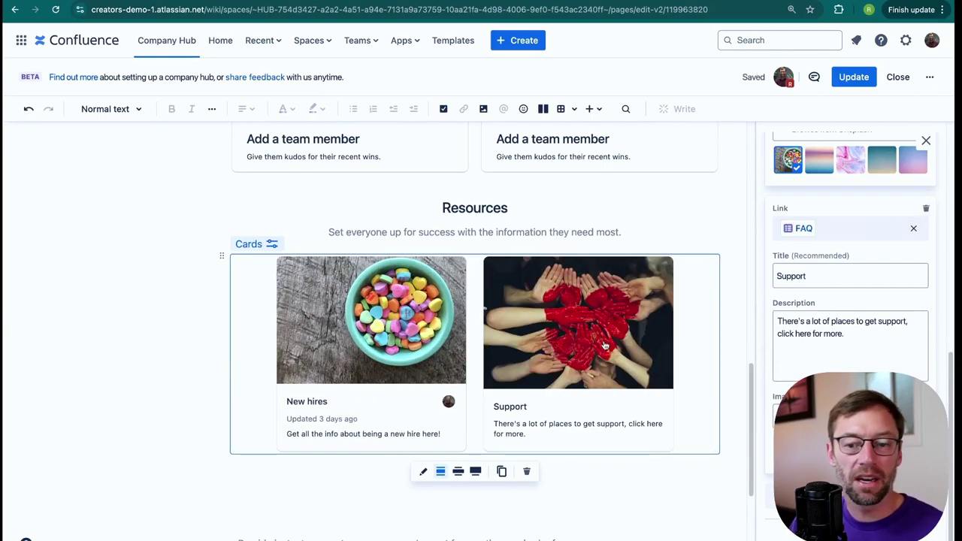
click(769, 496)
click(770, 496)
scroll(570, 425, down, 5)
scroll(571, 424, up, 2)
scroll(571, 424, up, 1)
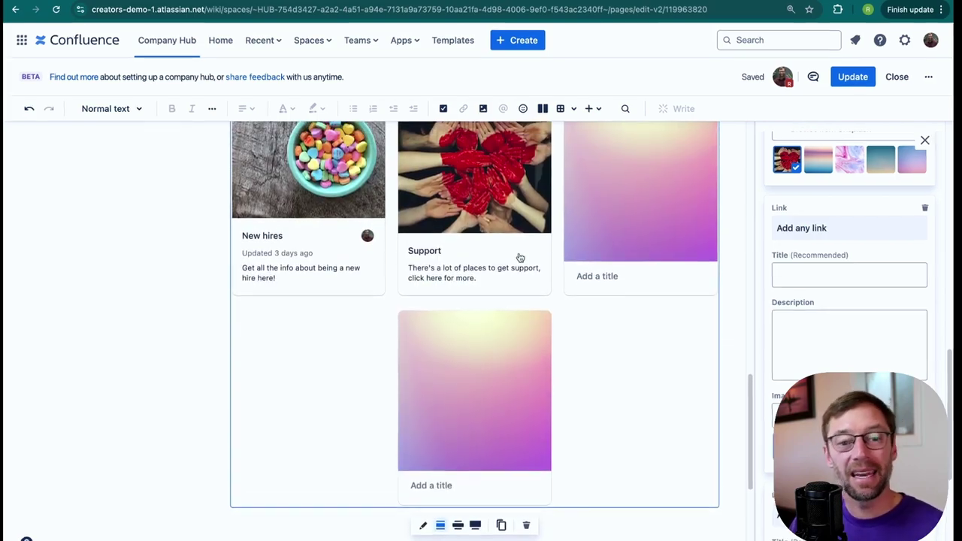
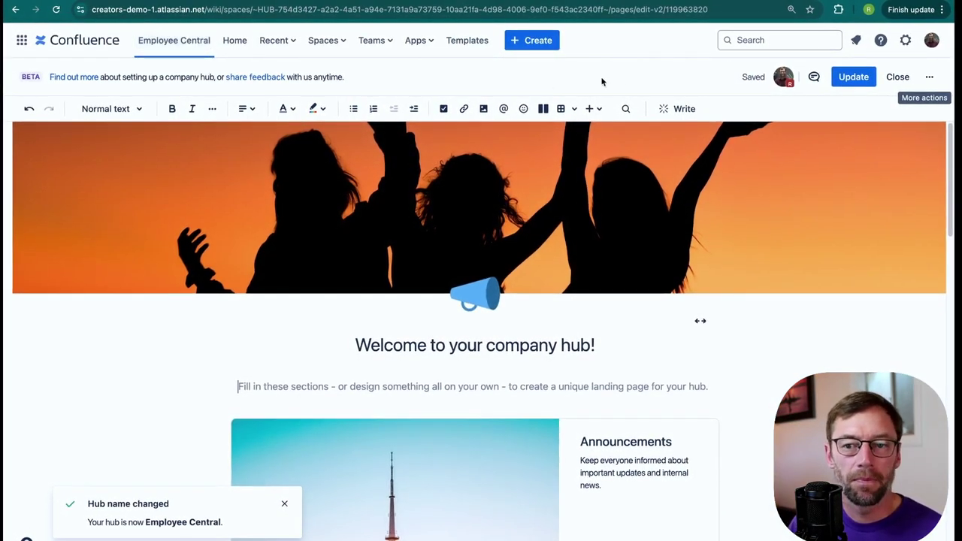
- Open the hub permissions and examine the access granted to users and groups
click(929, 77)
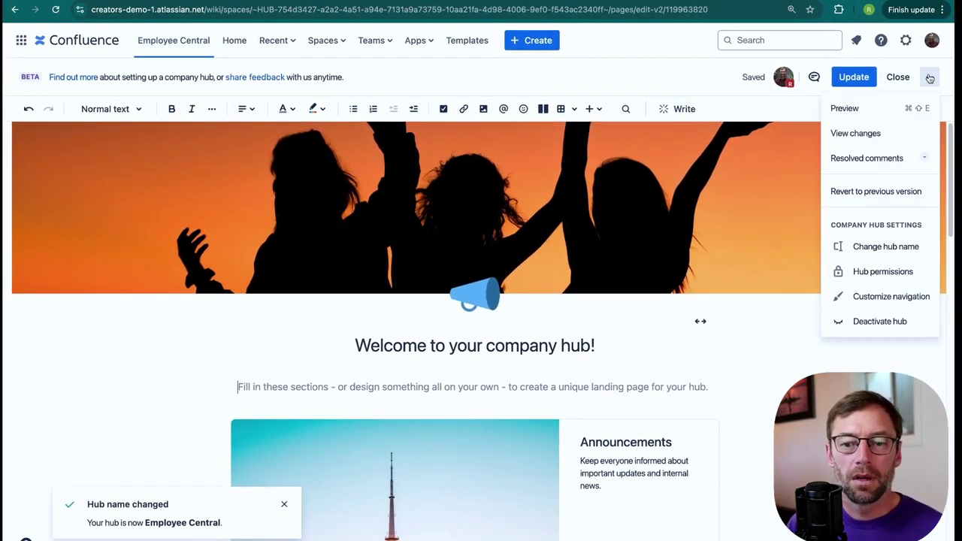
click(876, 270)
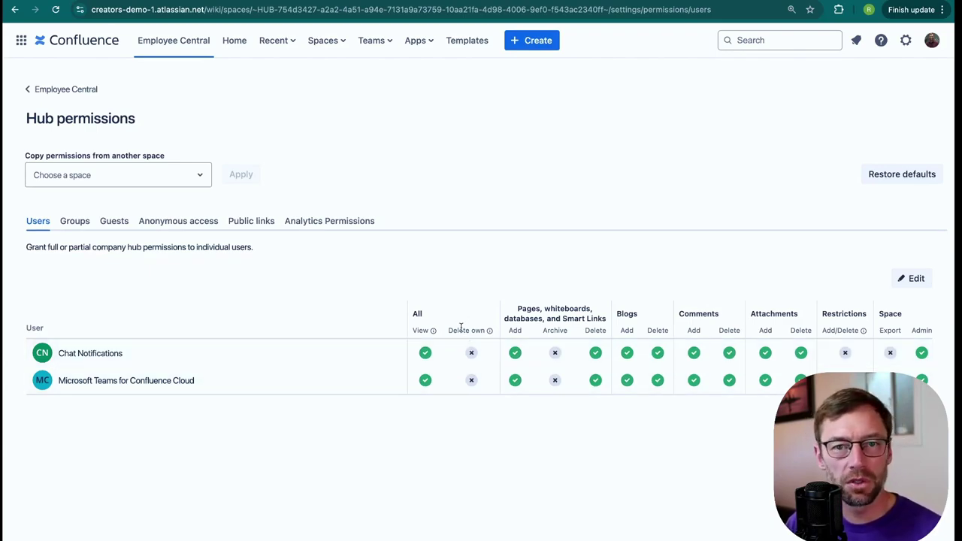
click(74, 222)
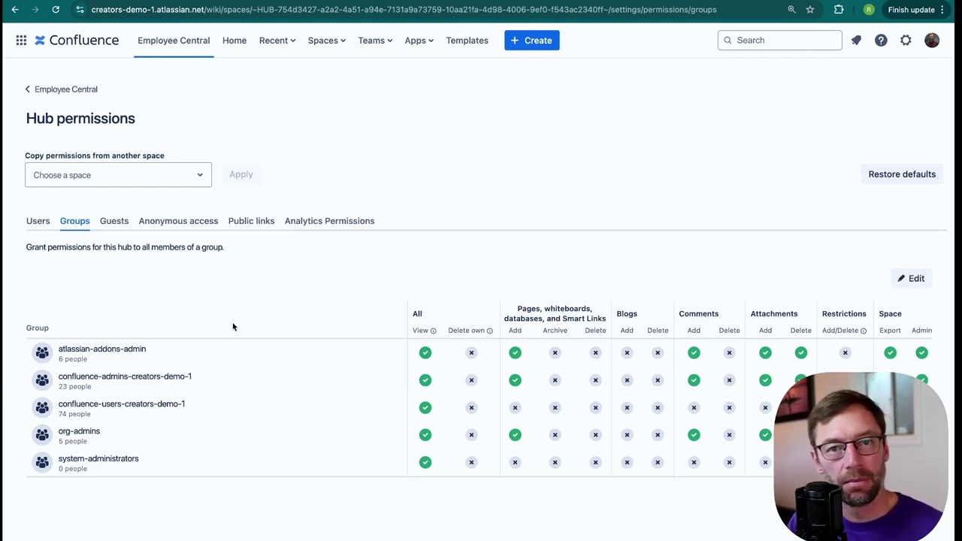
drag(412, 312, 427, 317)
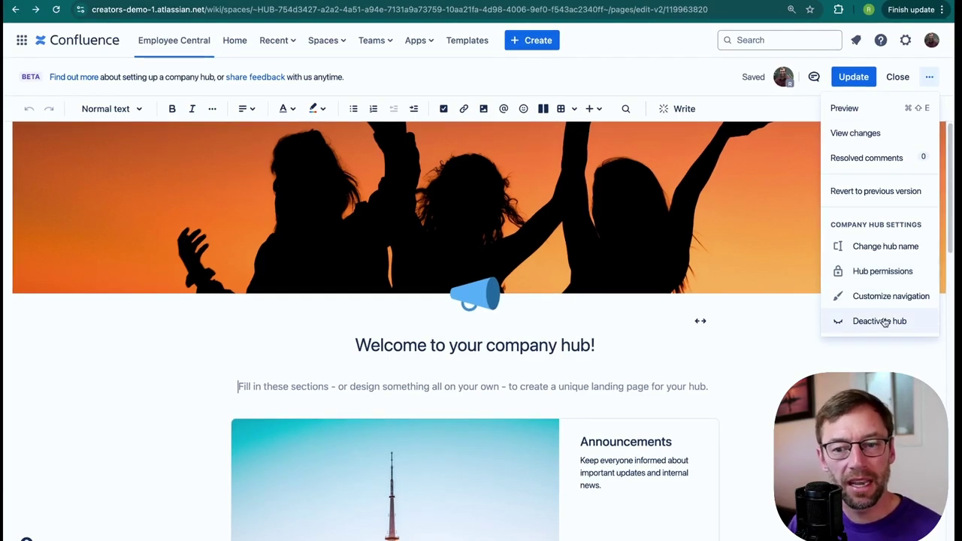
- Start deactivating the hub and cancel at the confirmation
click(884, 320)
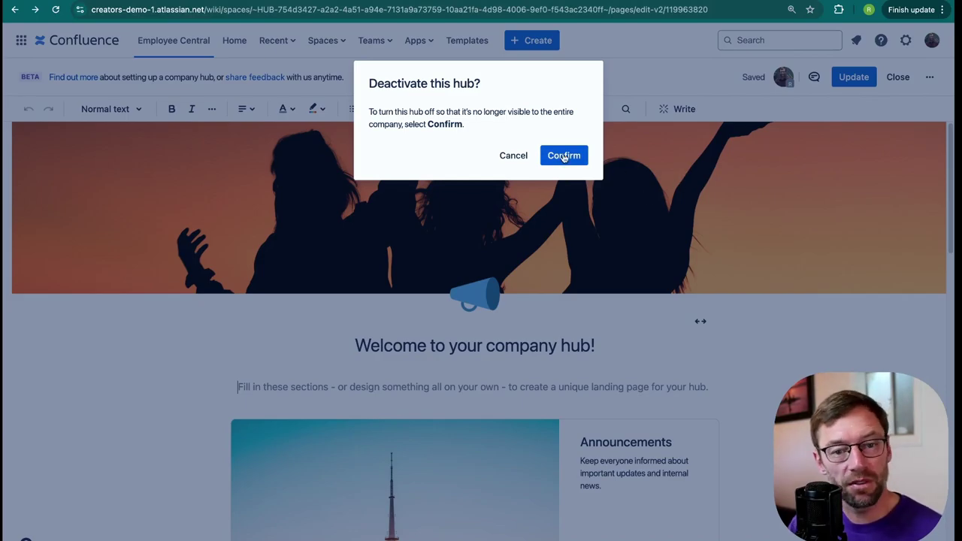
click(515, 155)
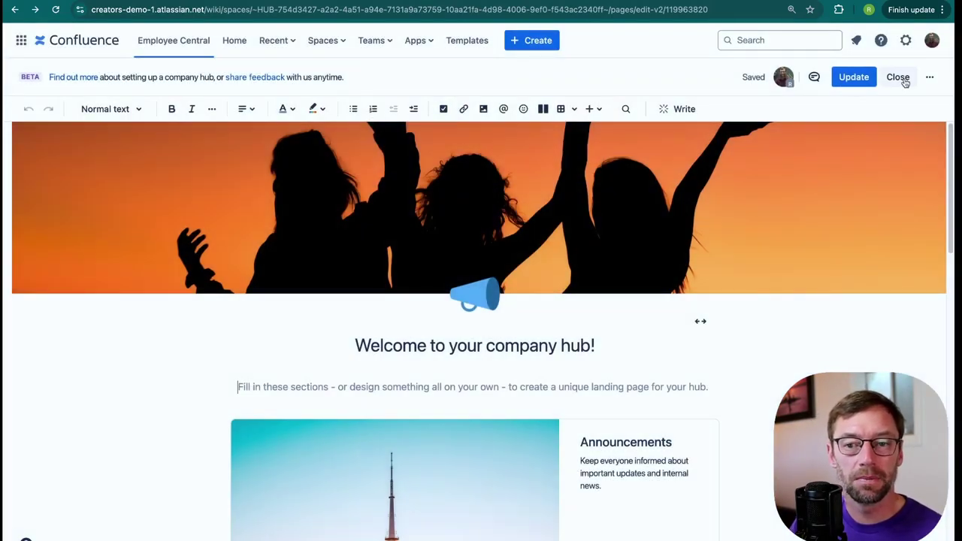